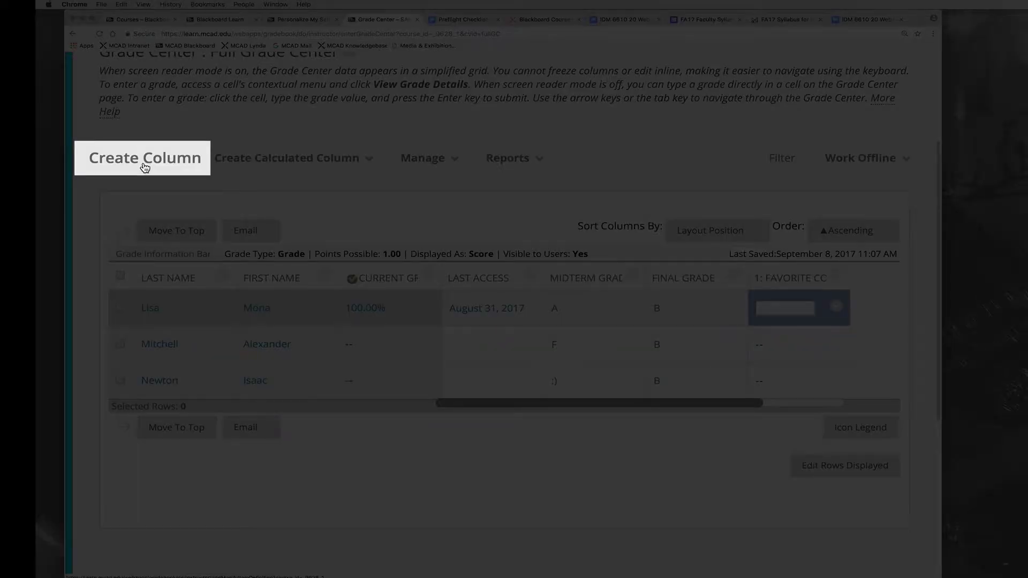
- Create a new grade column in the Full Grade Center and name it "1: Critique"
click(145, 168)
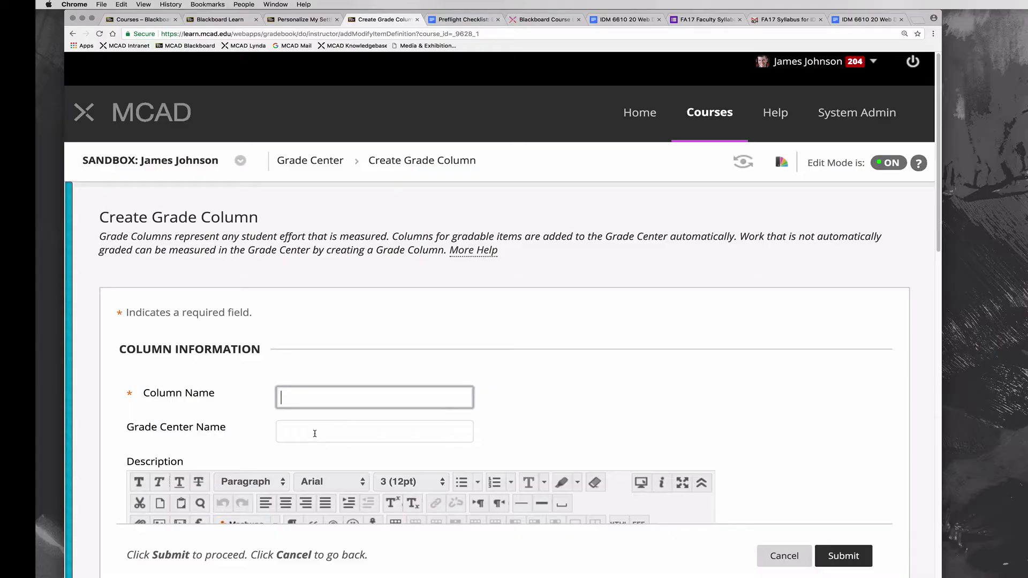
scroll(315, 423, down, 3)
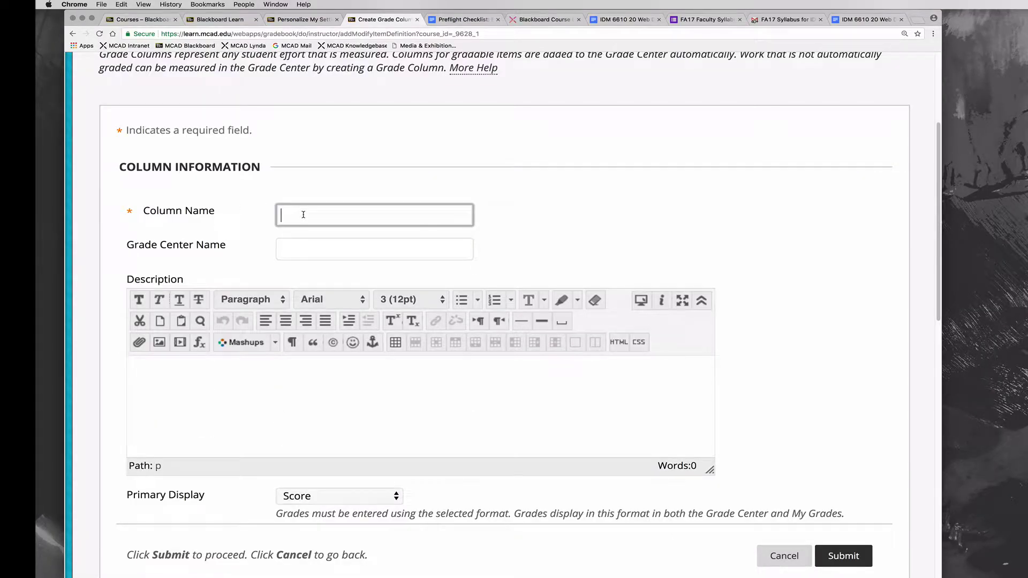
text(1: Critique)
drag(289, 216, 278, 215)
click(303, 215)
- Switch the column's primary display to Letter and set it back to Score
scroll(396, 295, down, 5)
scroll(396, 295, down, 2)
scroll(395, 295, down, 2)
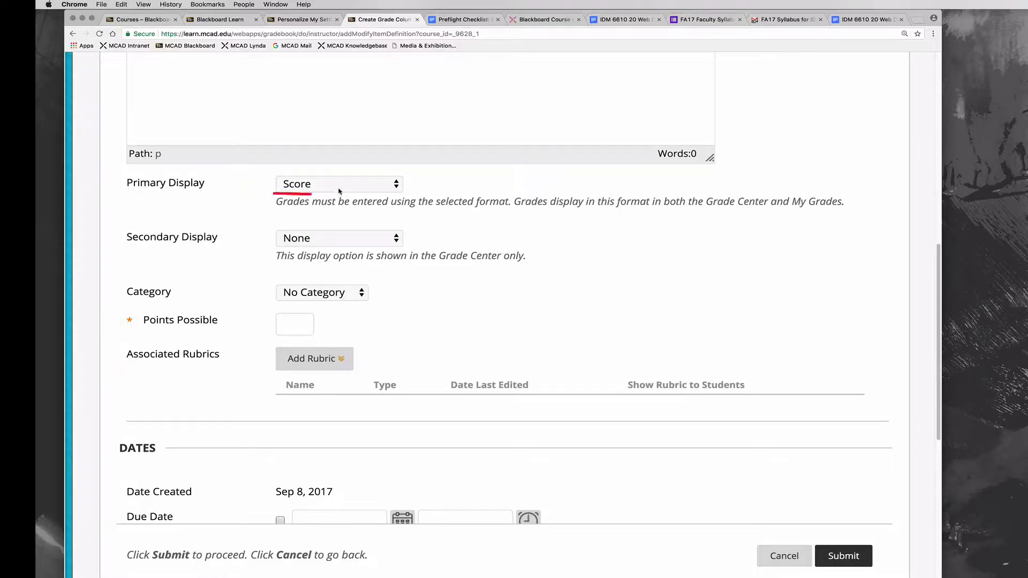
click(338, 187)
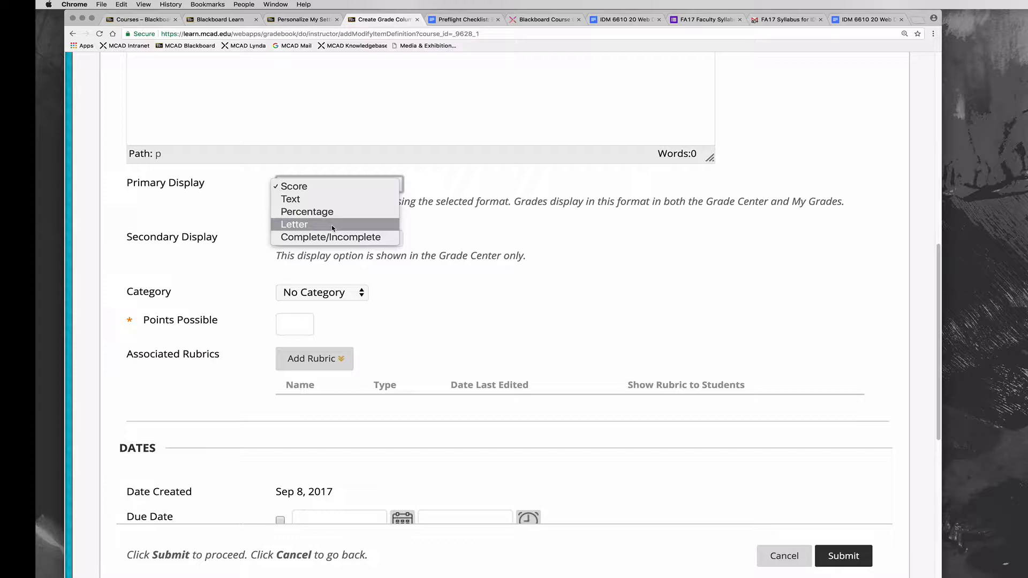
click(332, 225)
click(339, 184)
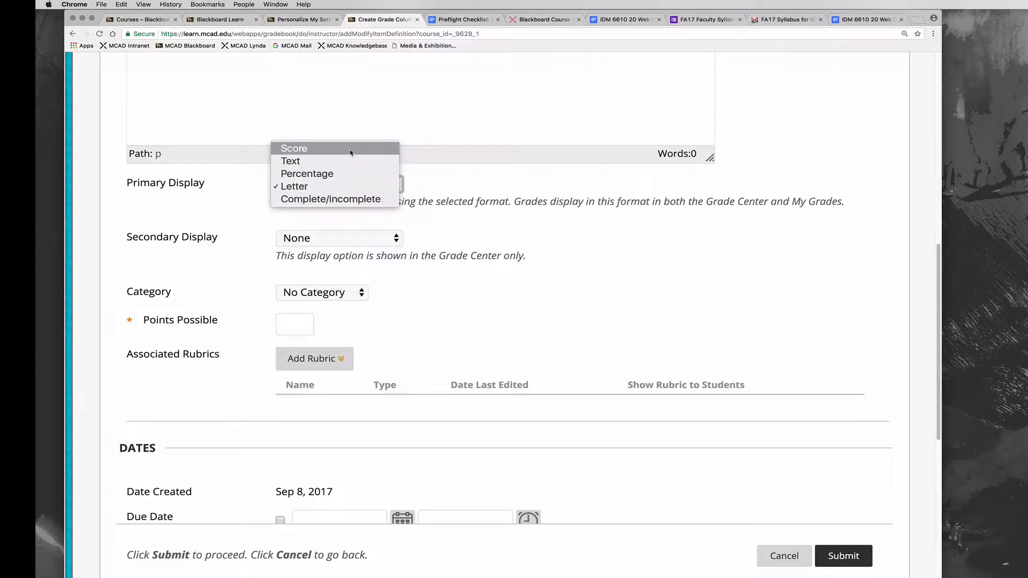
click(503, 302)
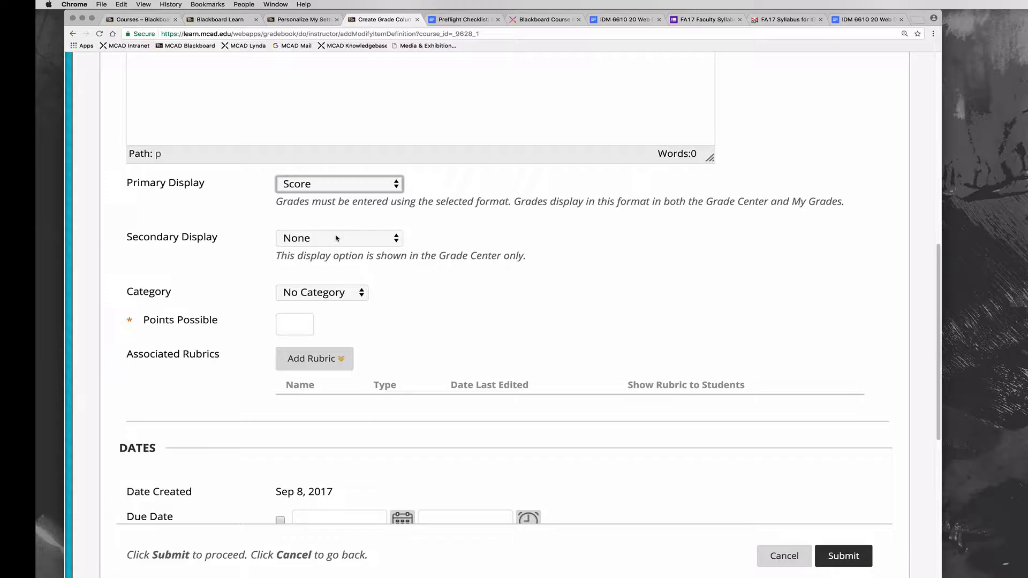
- Set the column's secondary display to Percentage and read the note about where that display is shown
click(335, 238)
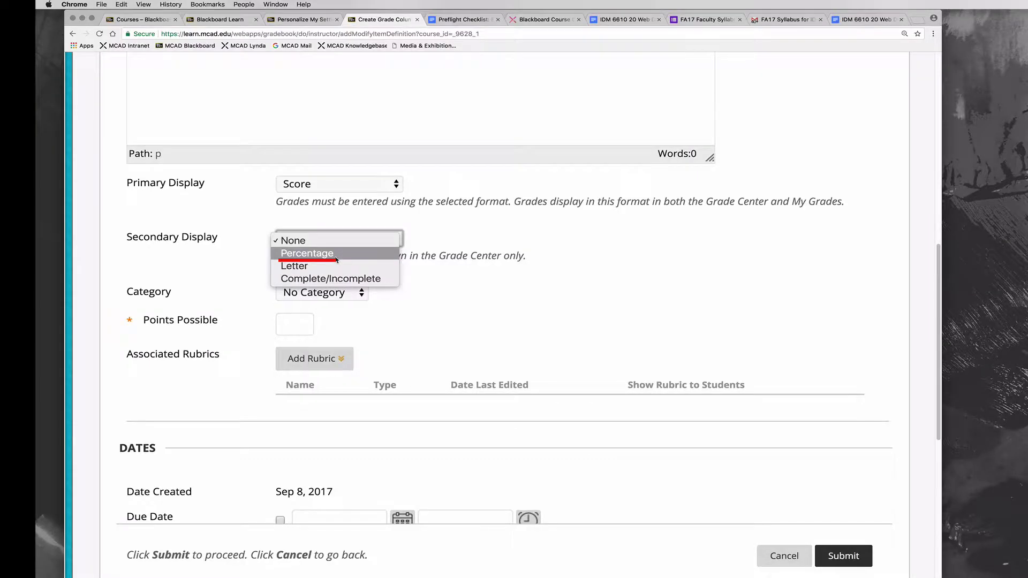
click(338, 255)
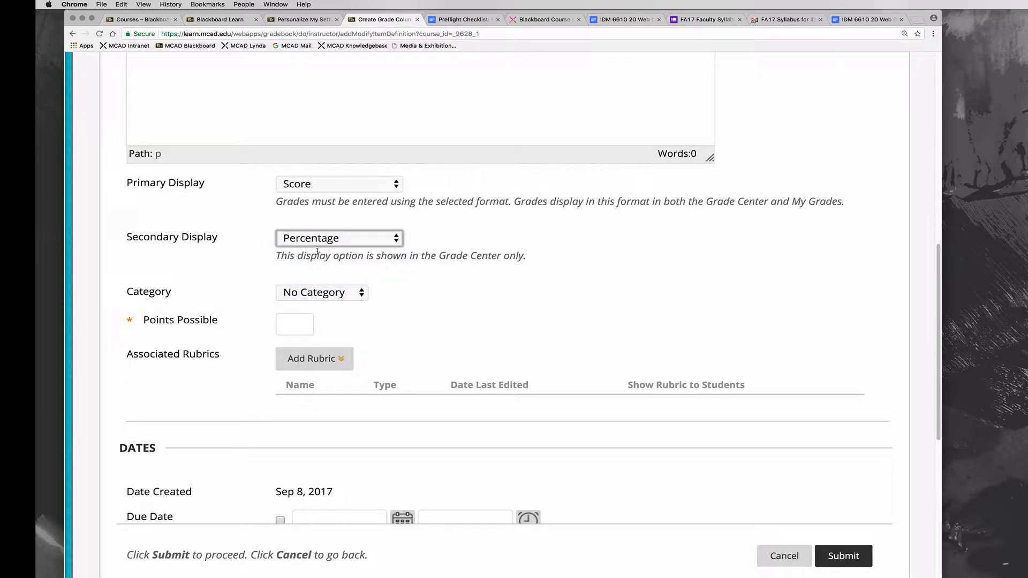
triple_click(342, 258)
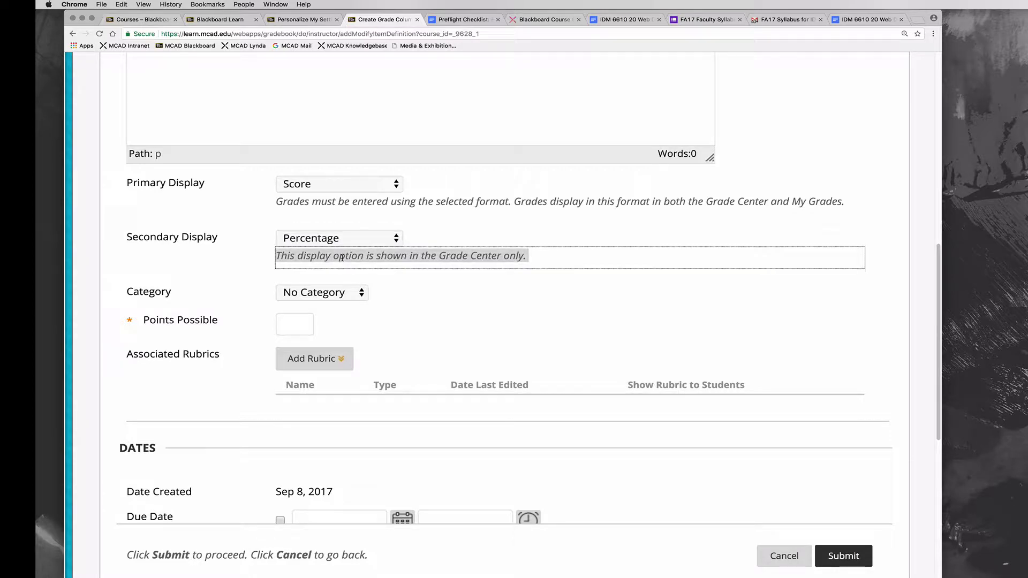
click(445, 259)
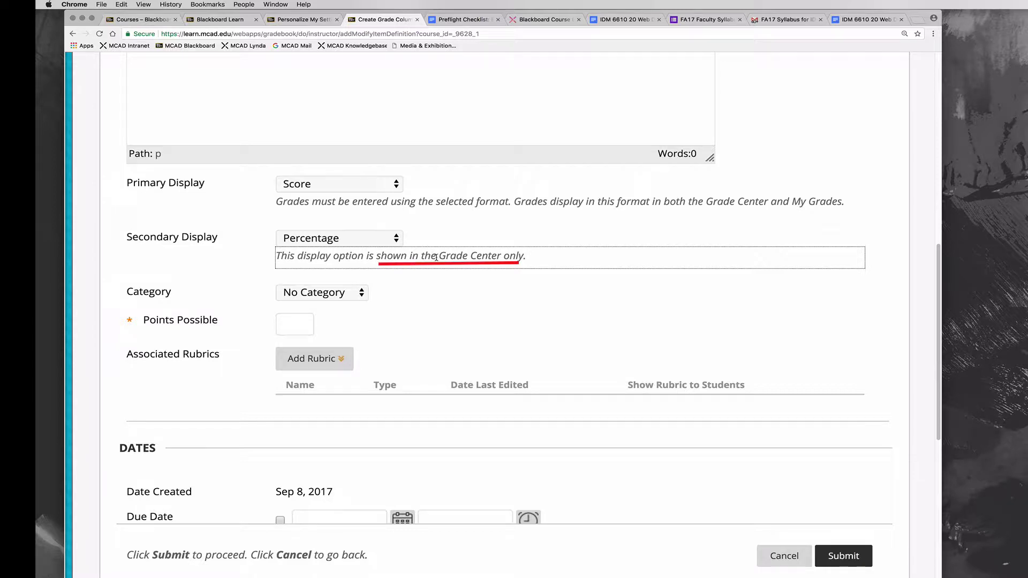
drag(435, 256, 500, 256)
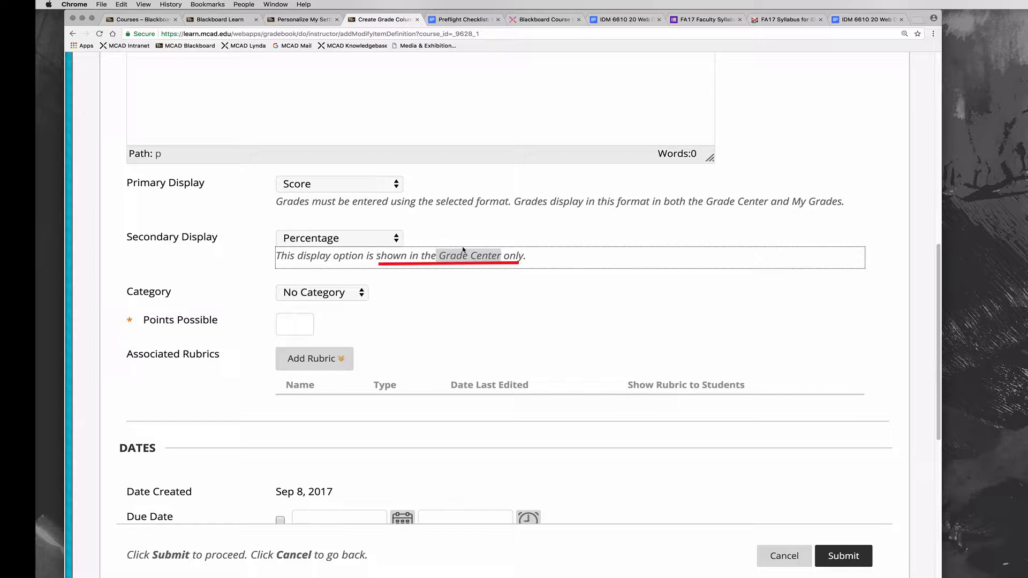
click(530, 211)
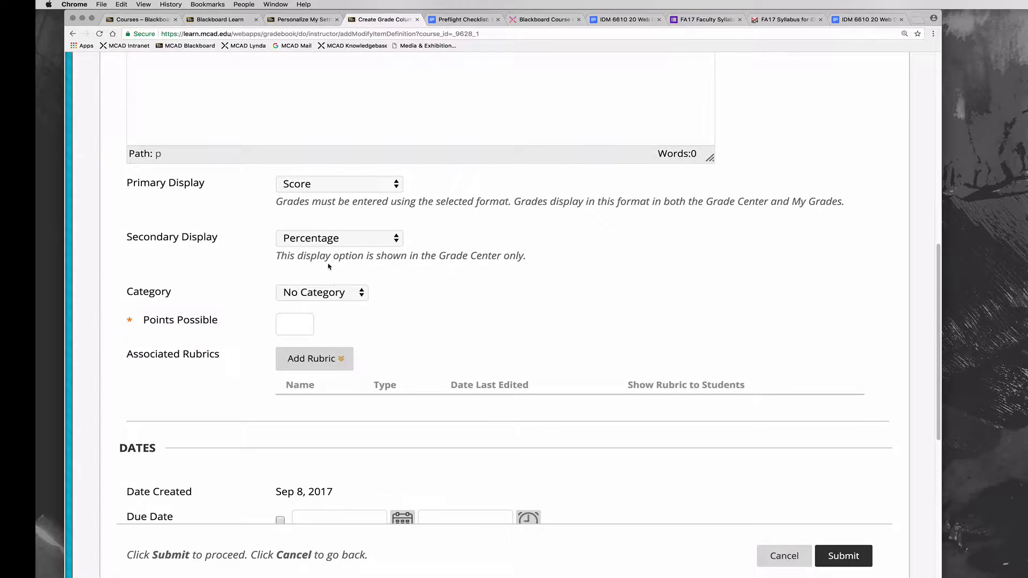
- Look through the category choices, keep No Category, and set Points Possible to 10
click(349, 299)
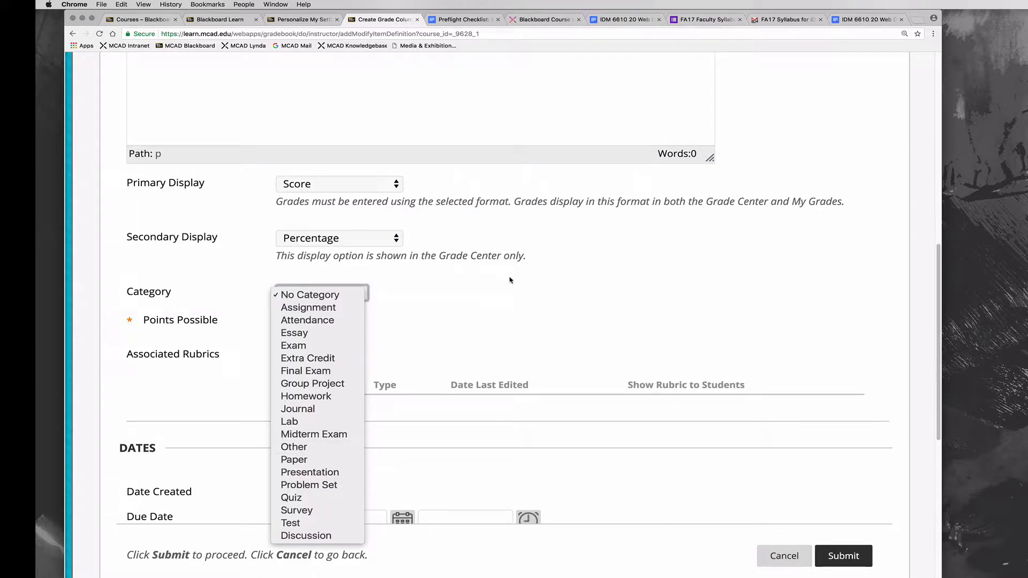
click(510, 280)
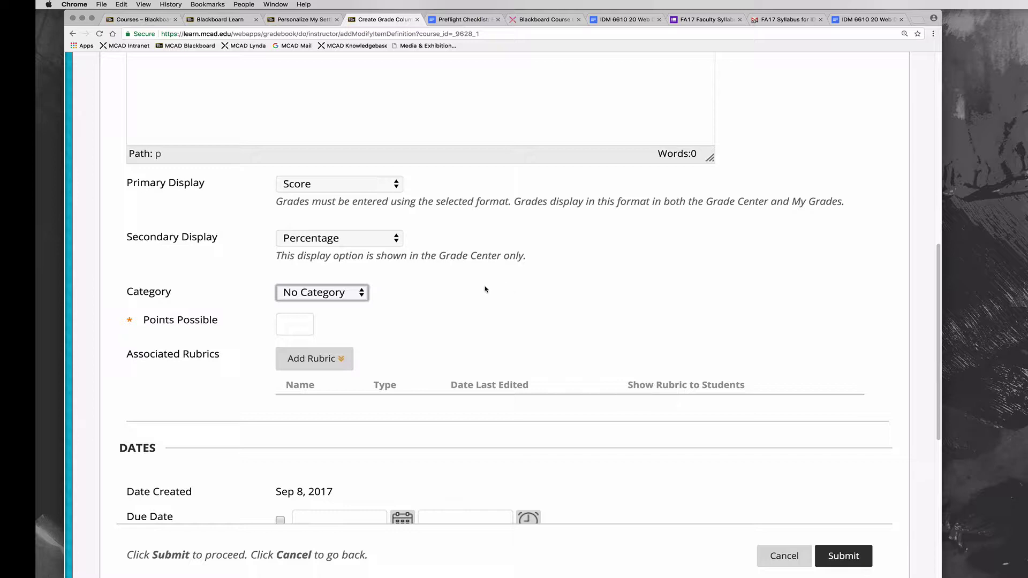
key(Tab)
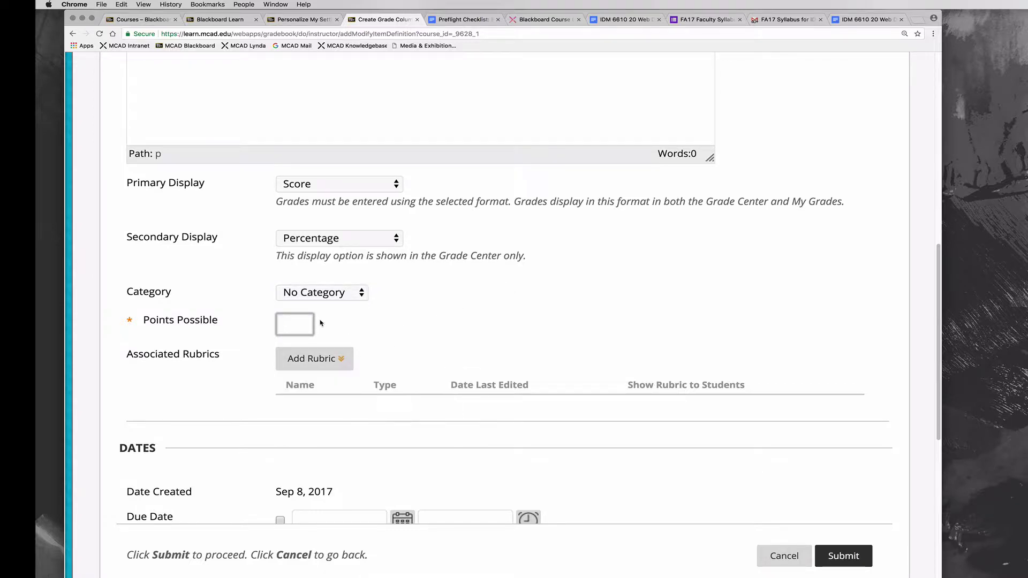
text(10)
- Review the column settings entered in the form and the choices for associating a rubric
scroll(394, 344, down, 5)
scroll(375, 241, up, 10)
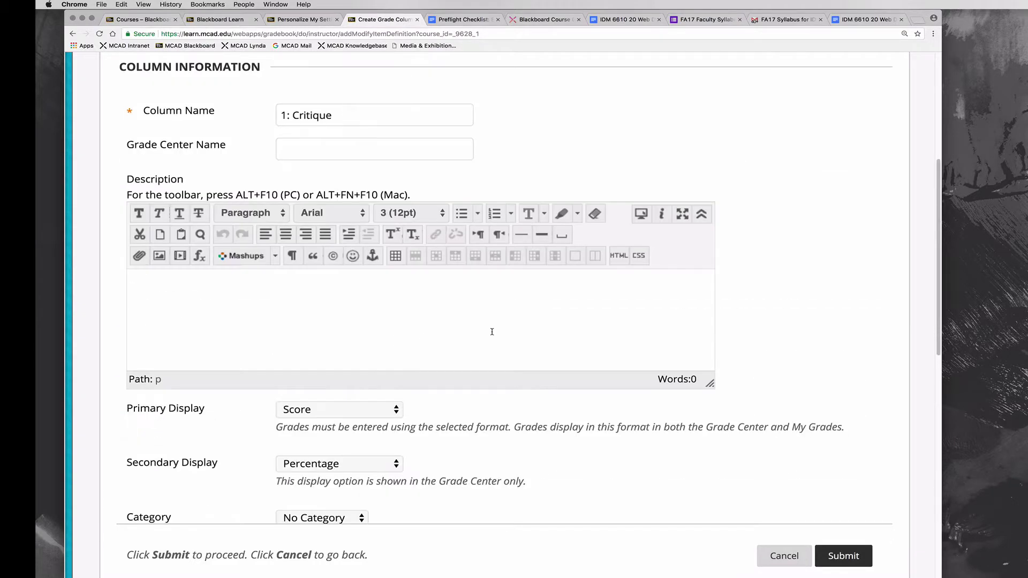
scroll(289, 147, down, 1)
scroll(241, 267, down, 5)
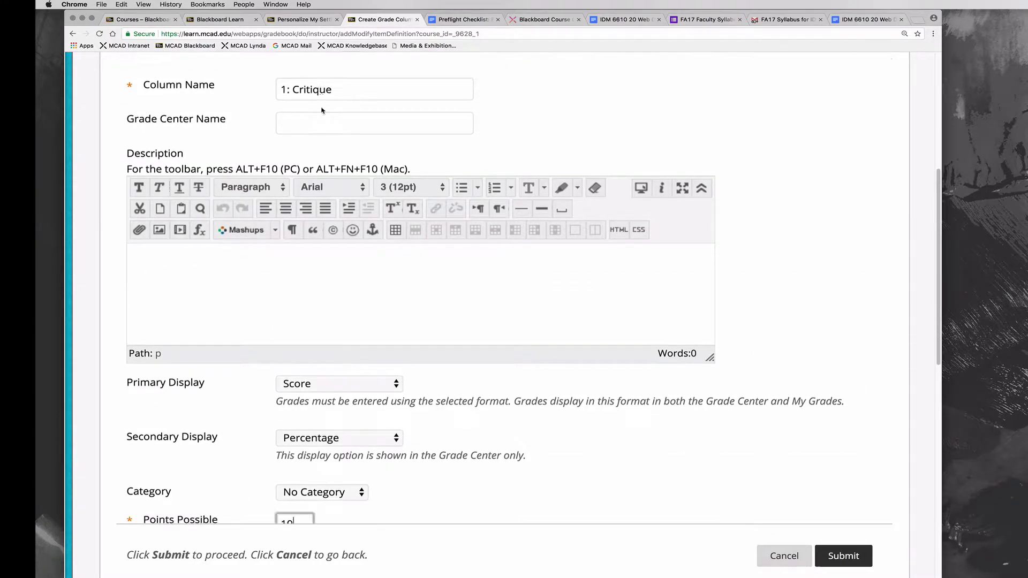
scroll(479, 399, down, 10)
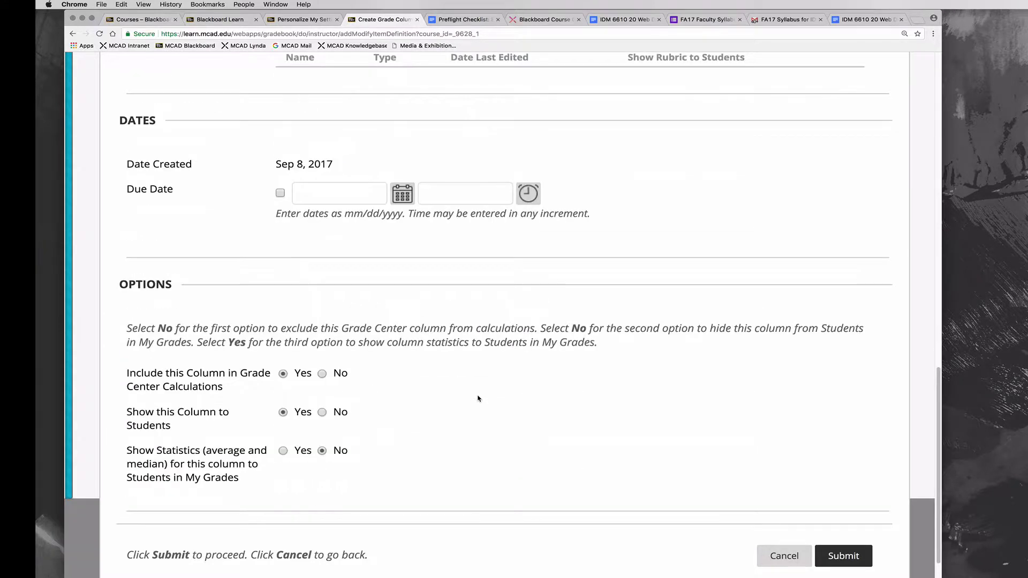
scroll(478, 398, up, 4)
scroll(478, 398, up, 2)
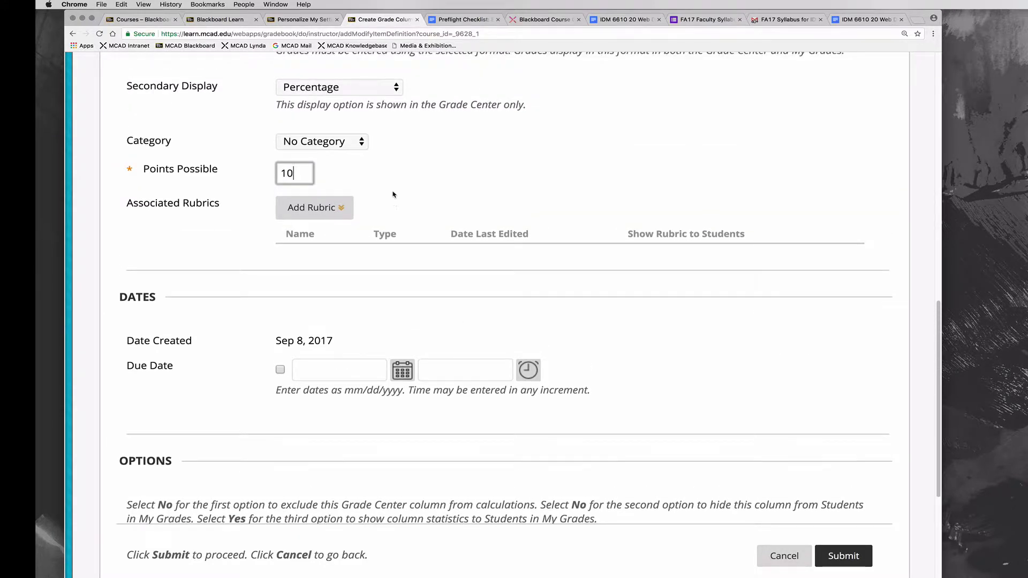
click(325, 212)
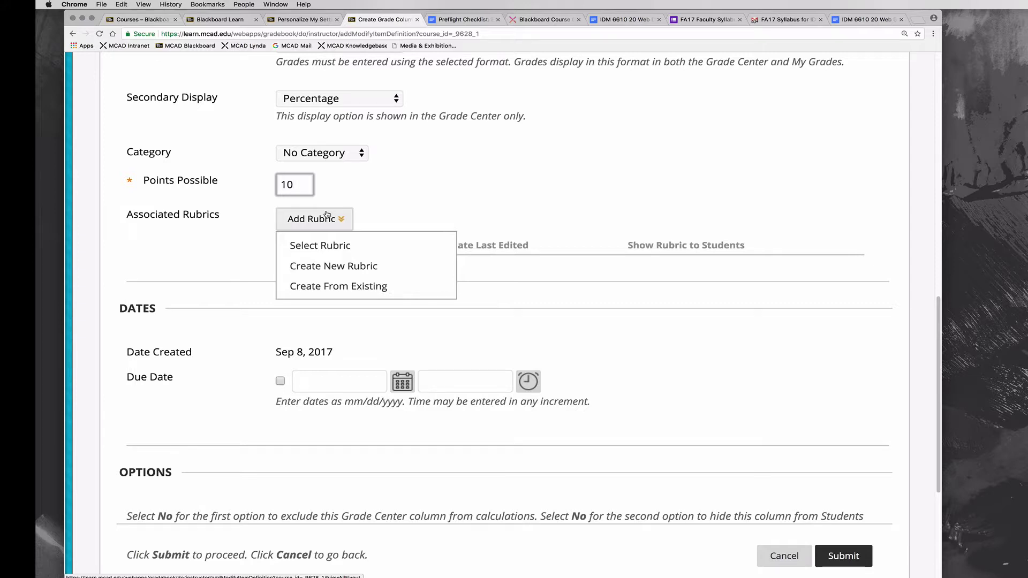
click(411, 186)
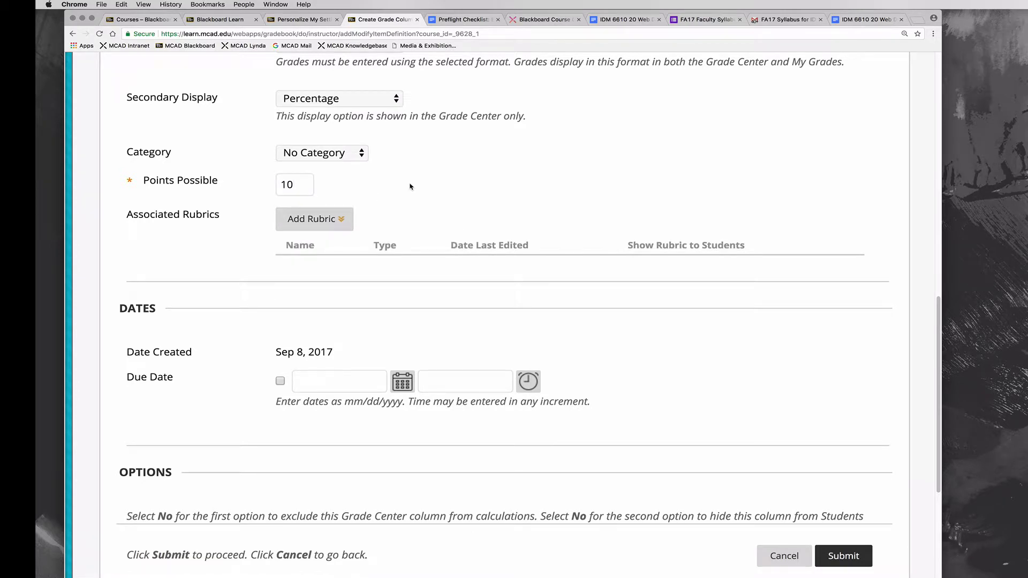
- Turn the column's due date on and back off
scroll(411, 186, down, 4)
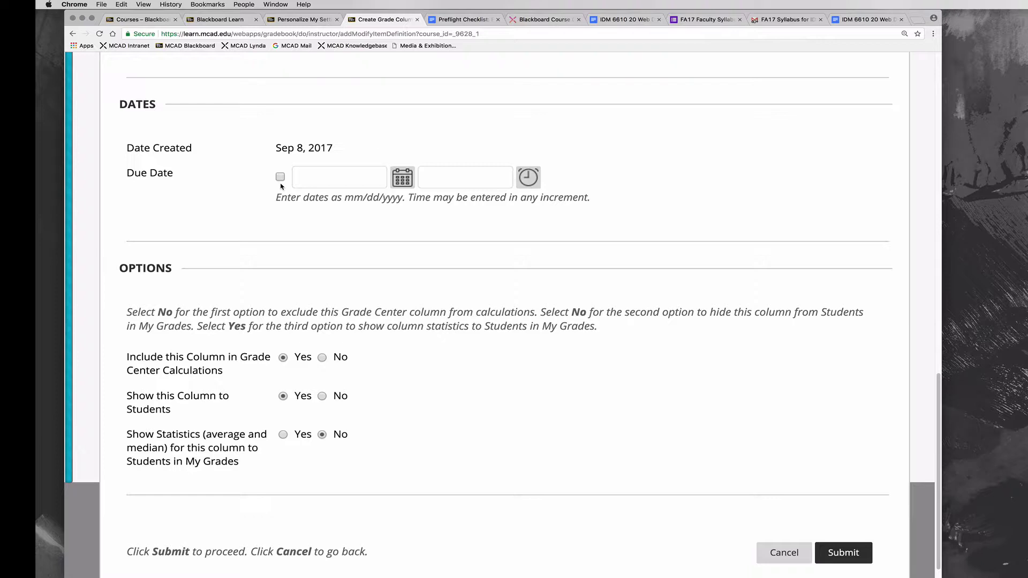
click(280, 178)
click(280, 178)
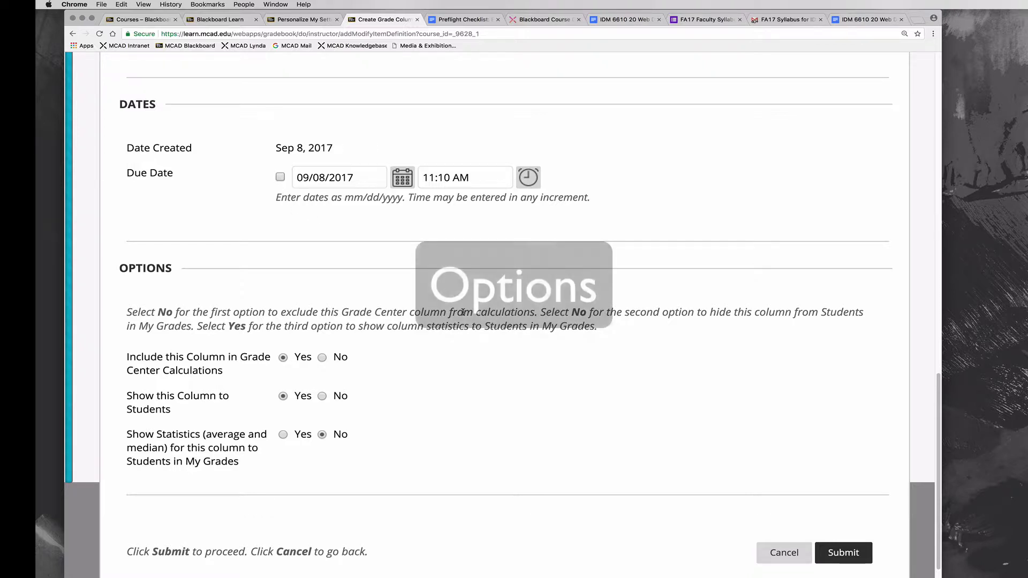
- Examine the options for showing the column to students and including it in Grade Center calculations
scroll(187, 364, down, 1)
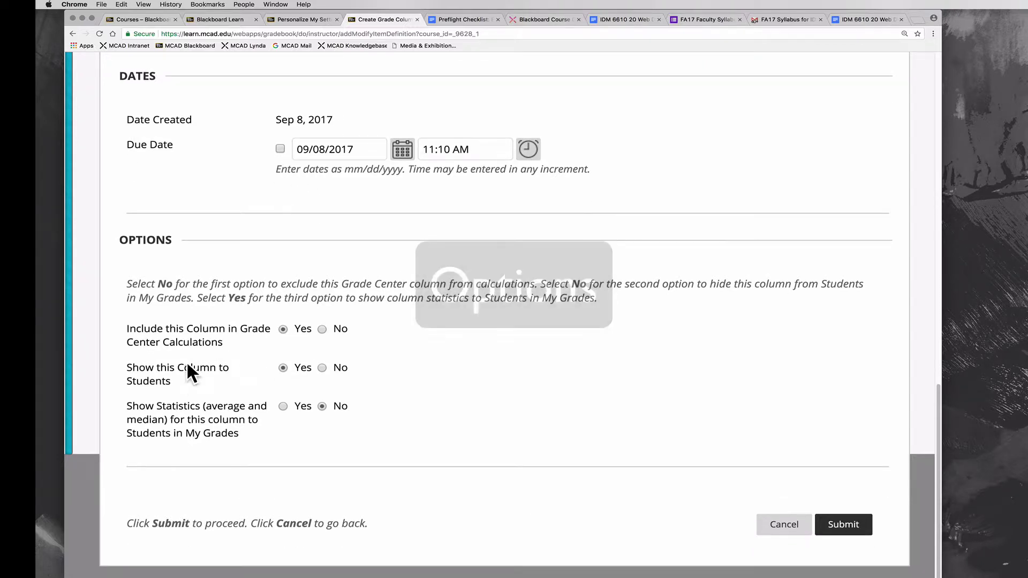
drag(172, 380, 126, 368)
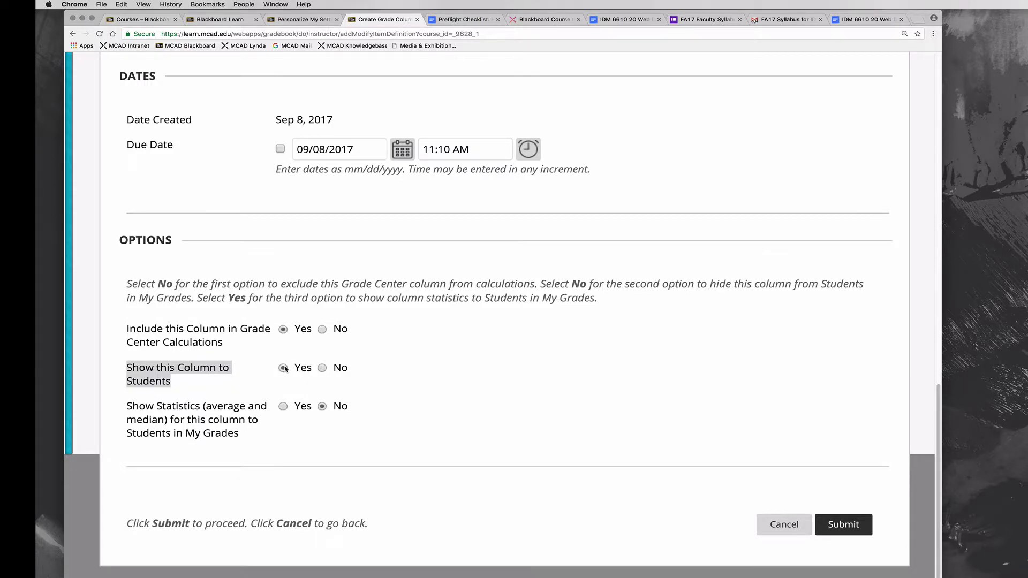
drag(224, 345, 127, 327)
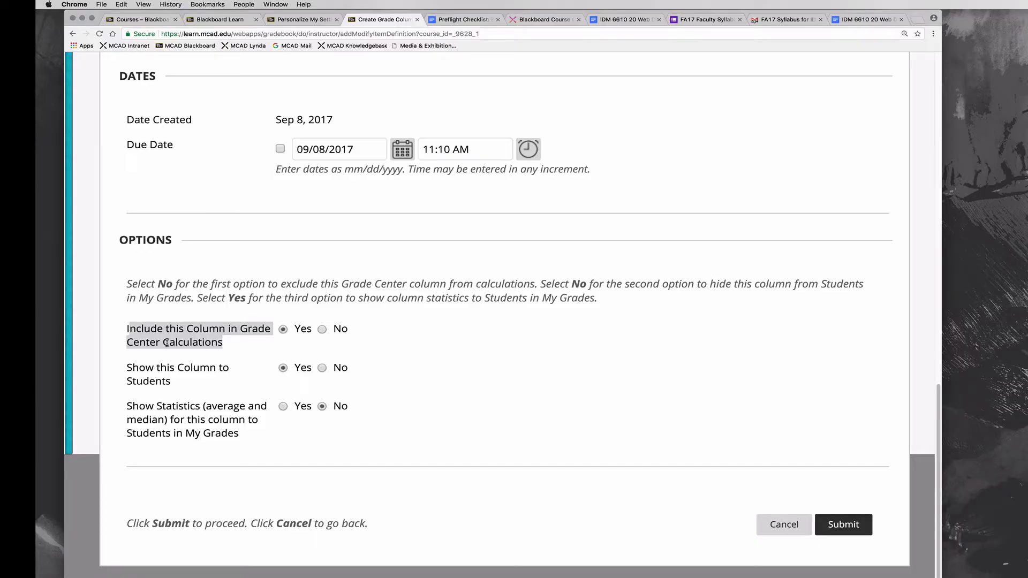
click(167, 343)
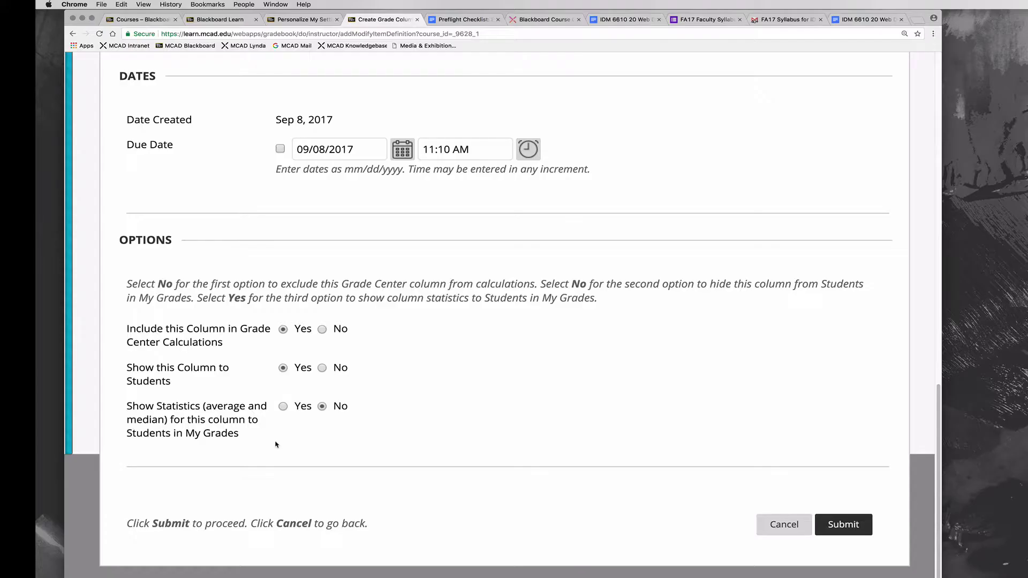
drag(223, 344, 125, 329)
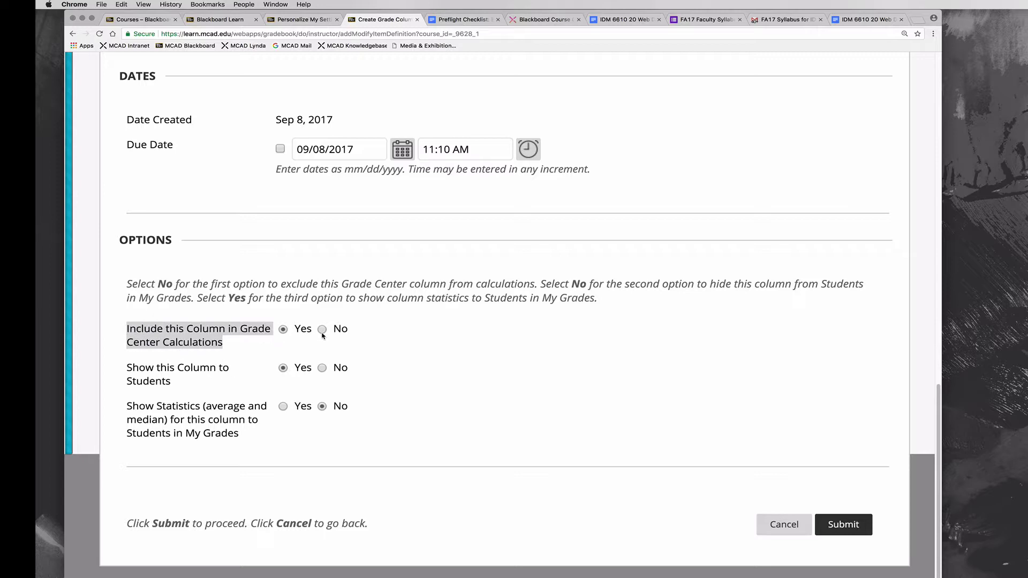
click(269, 357)
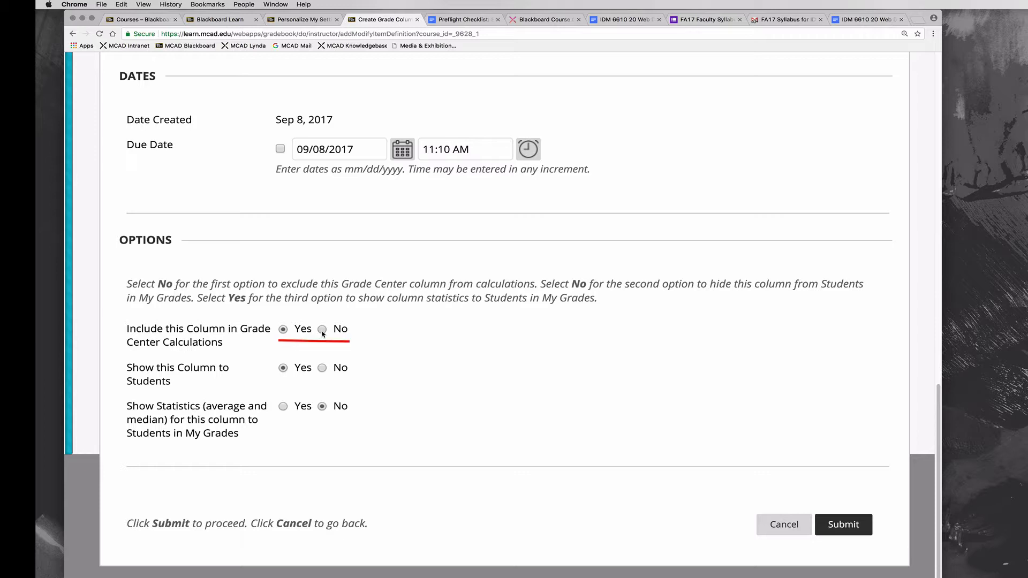
- Switch Include this Column in Grade Center Calculations to No and back to Yes
click(282, 330)
click(322, 329)
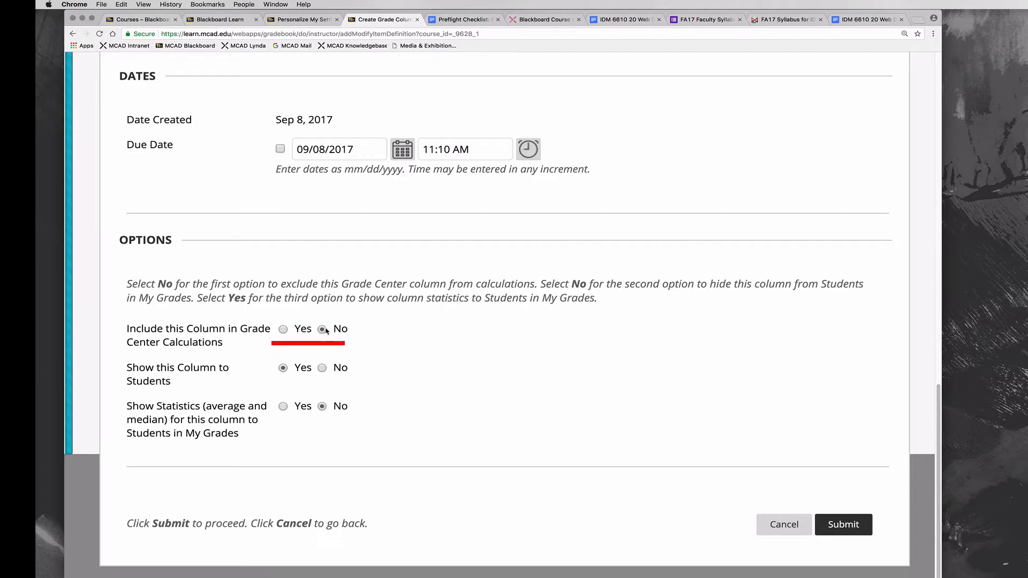
click(282, 329)
- Switch Show this Column to Students to No and back to Yes, and examine the Show Statistics option
drag(181, 386, 129, 368)
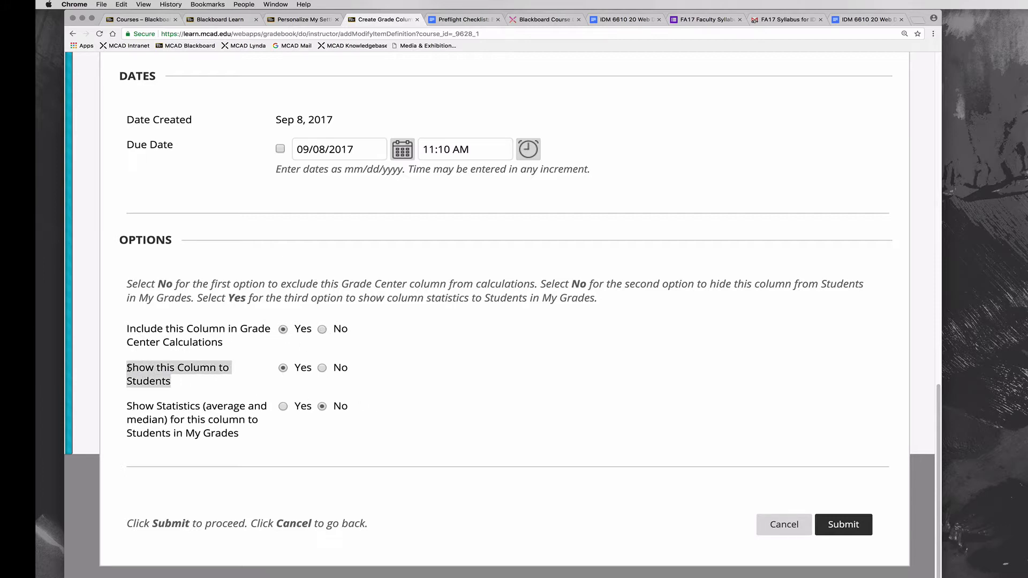
click(167, 381)
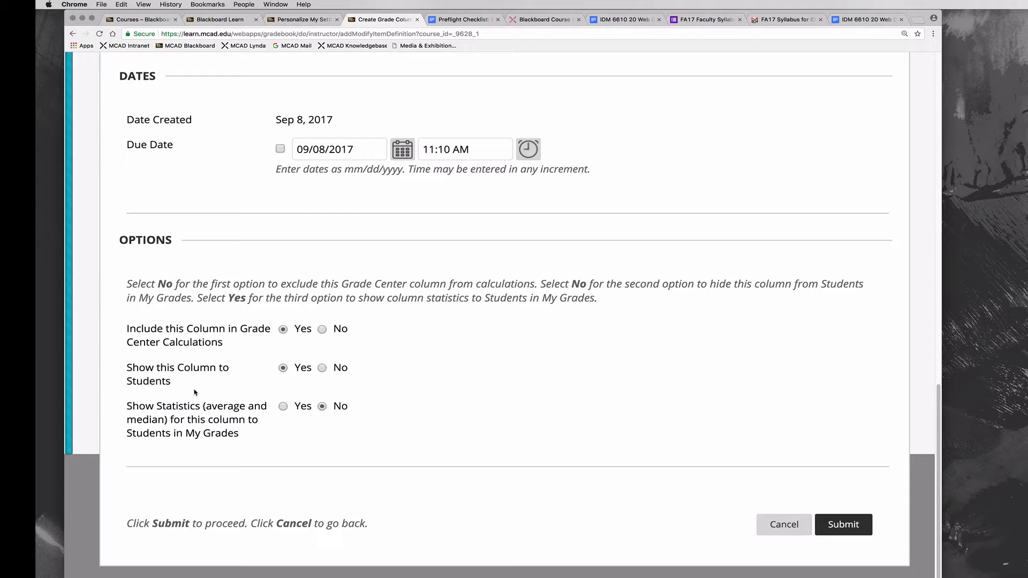
drag(182, 386, 127, 369)
click(174, 390)
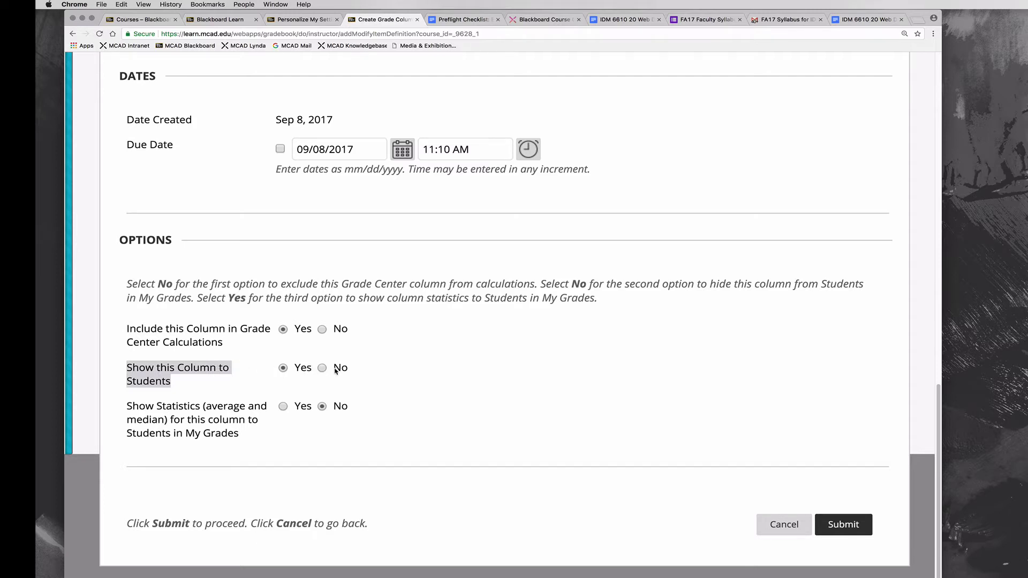
click(254, 378)
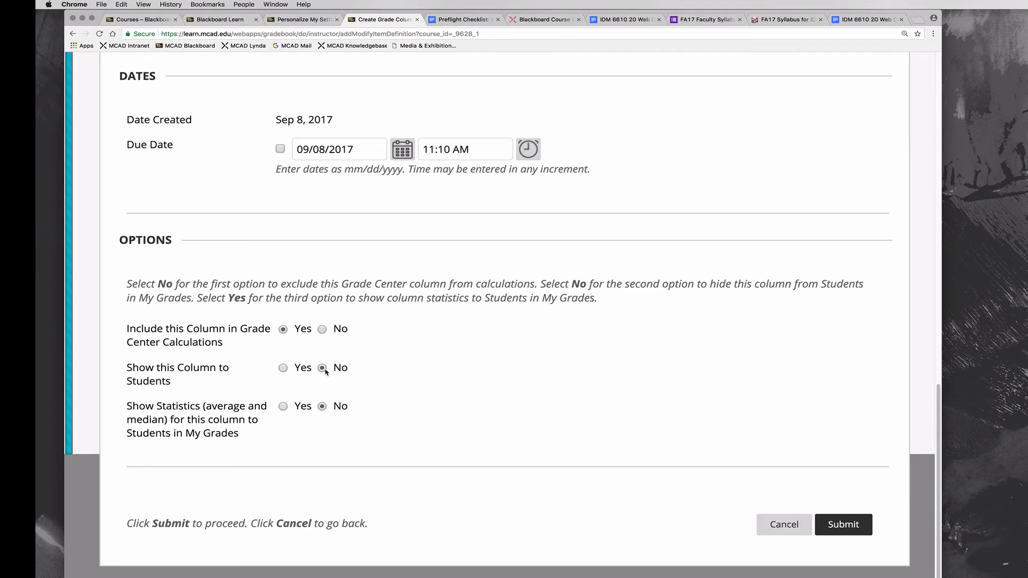
key(Left)
drag(262, 444, 132, 405)
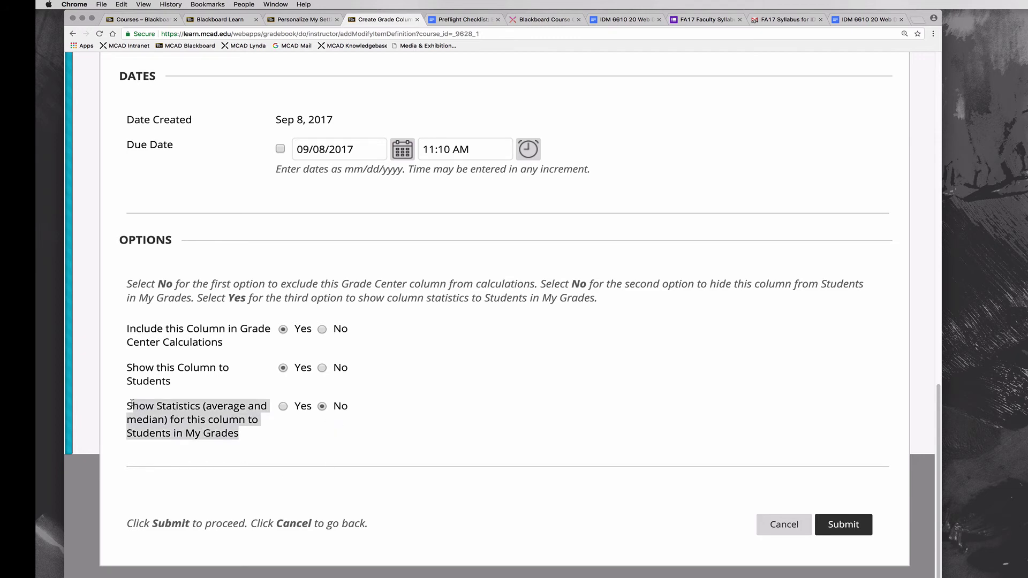
click(258, 427)
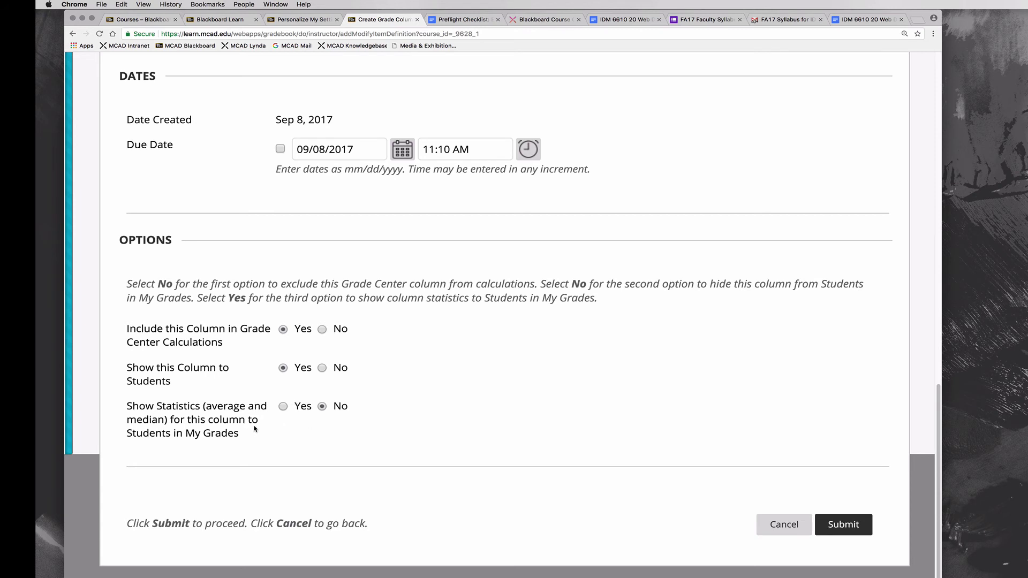